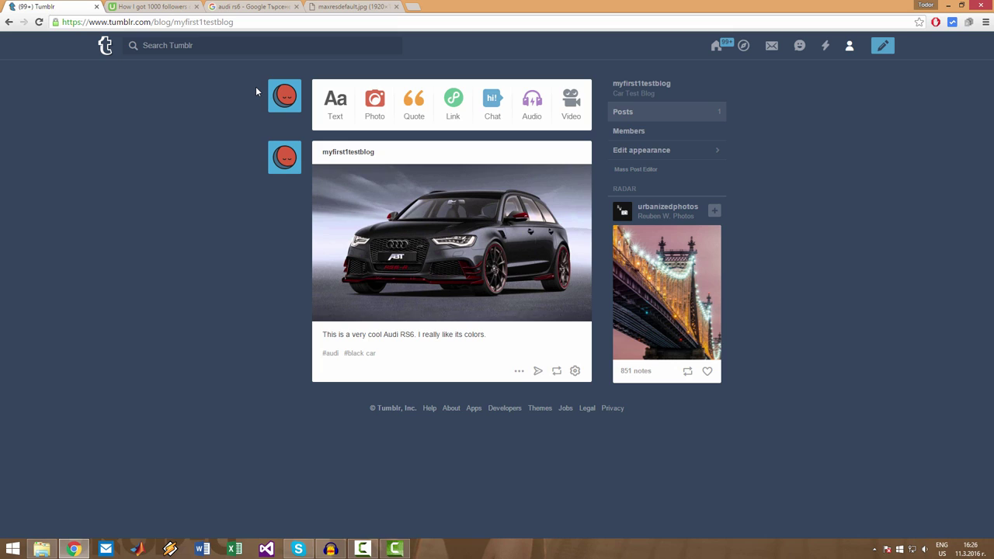
Step: Search Tumblr for 'audi' to list Audi blogs and related posts
left_click(208, 51)
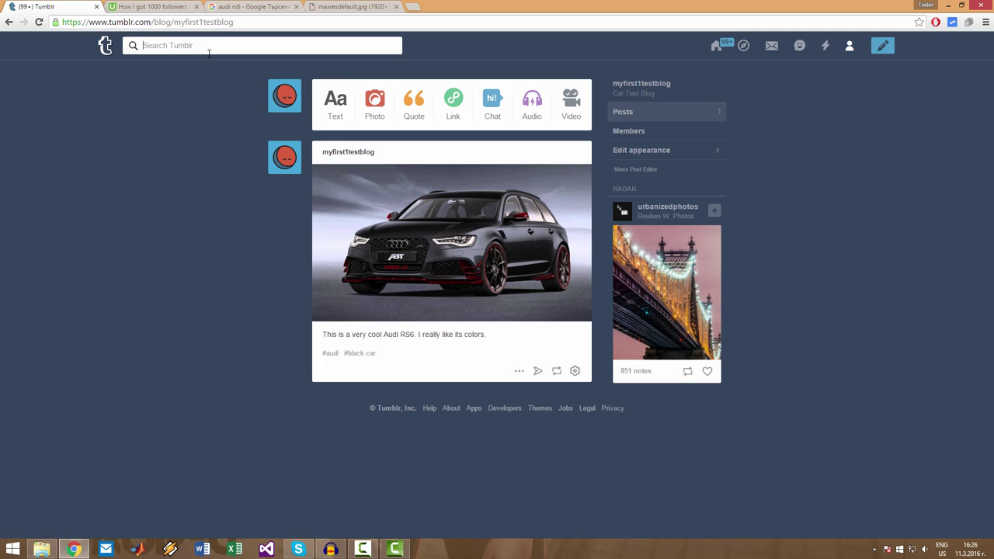
type("audi")
key("Return")
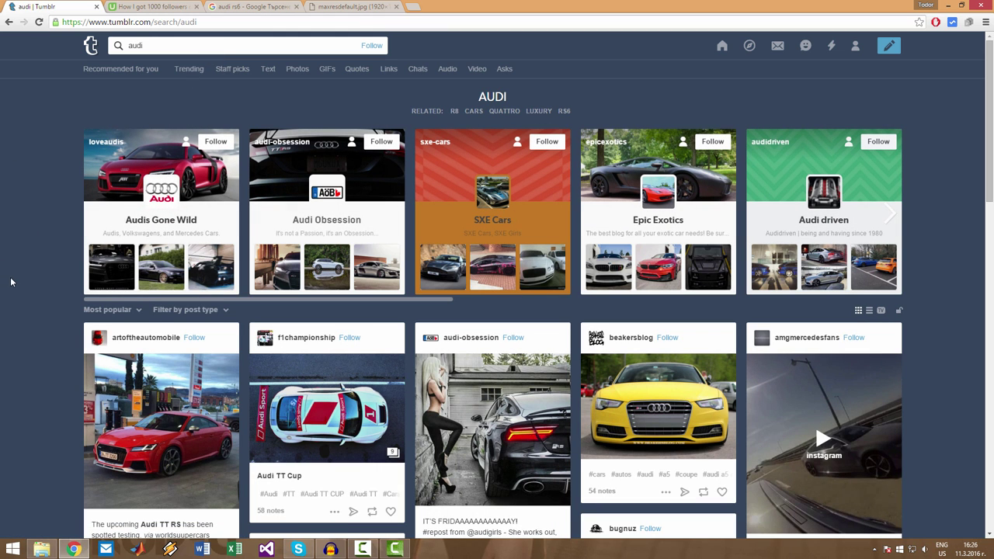
scroll(15, 284, "down", 1)
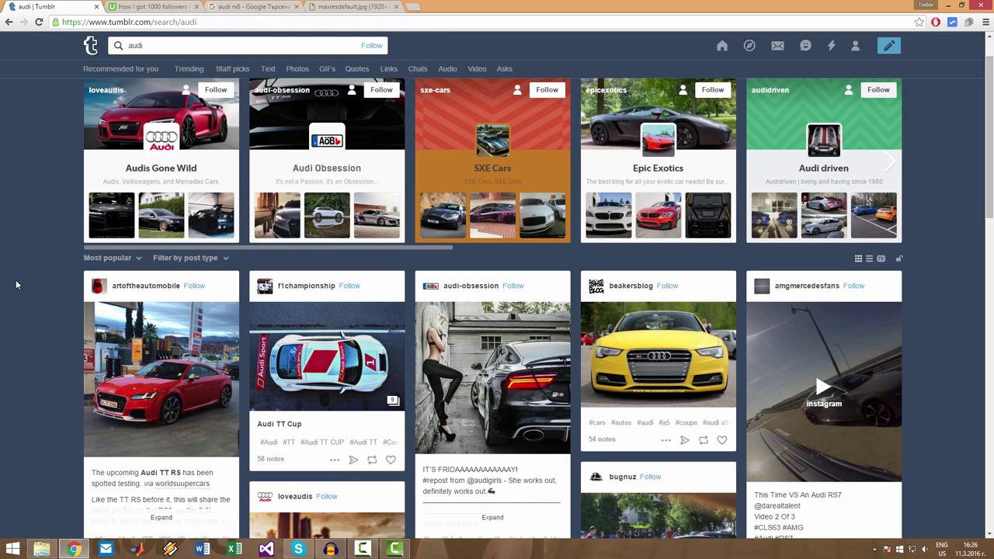
scroll(14, 284, "down", 1)
scroll(12, 285, "down", 1)
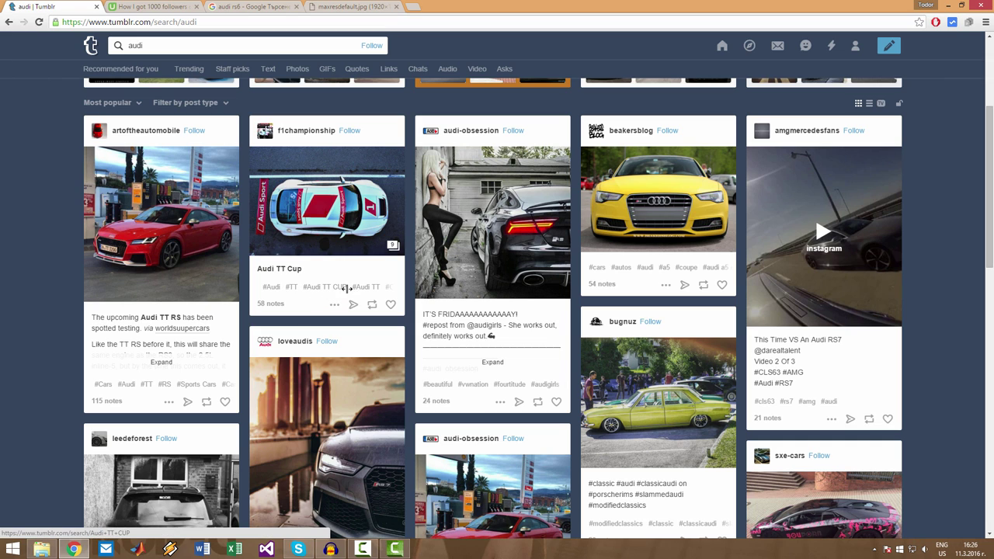
mouse_move(349, 286)
left_mouse_down()
mouse_move(289, 297)
mouse_move(357, 299)
mouse_move(294, 300)
left_mouse_up()
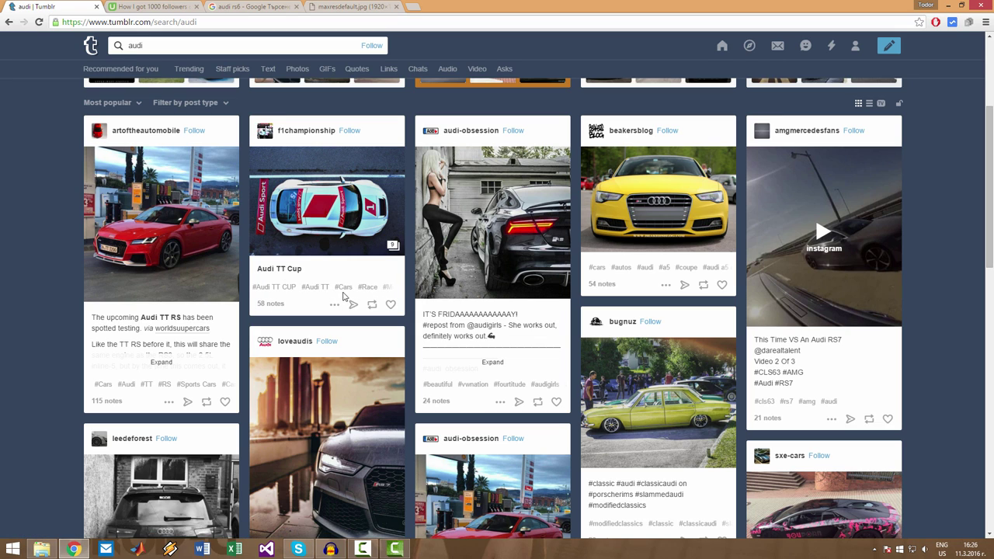
mouse_move(330, 286)
left_mouse_down()
mouse_move(260, 296)
mouse_move(317, 288)
left_mouse_up()
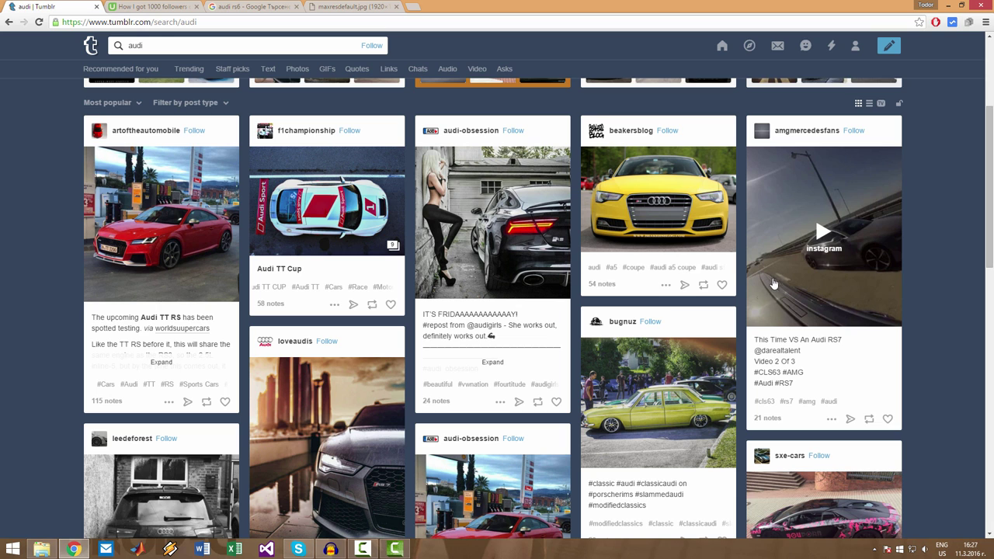
scroll(551, 327, "down", 4)
scroll(554, 327, "down", 2)
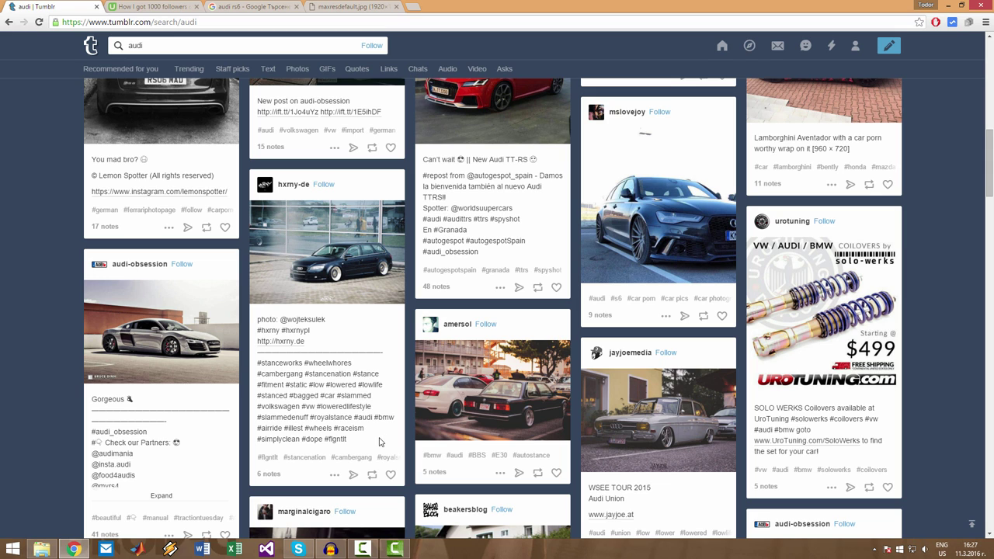
scroll(379, 441, "up", 10)
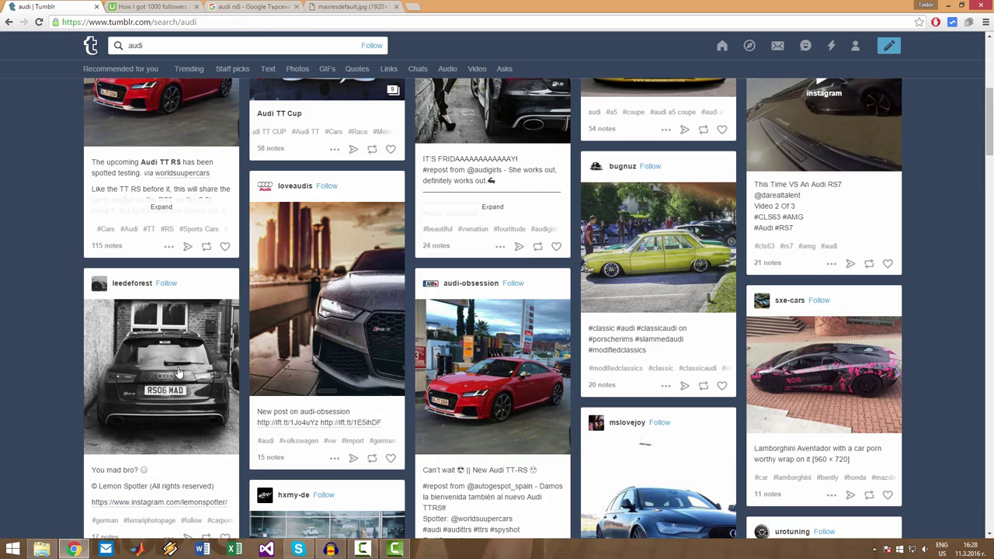
Step: Switch to the myfirst1testblog blog and bring up the Audi RS6 post's options
scroll(379, 441, "up", 10)
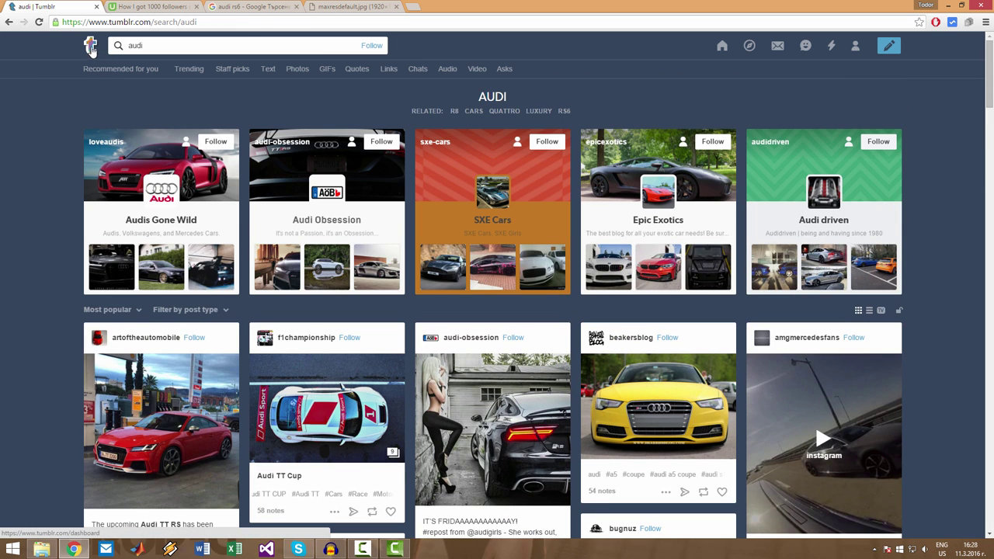
left_click(887, 45)
left_click(771, 215)
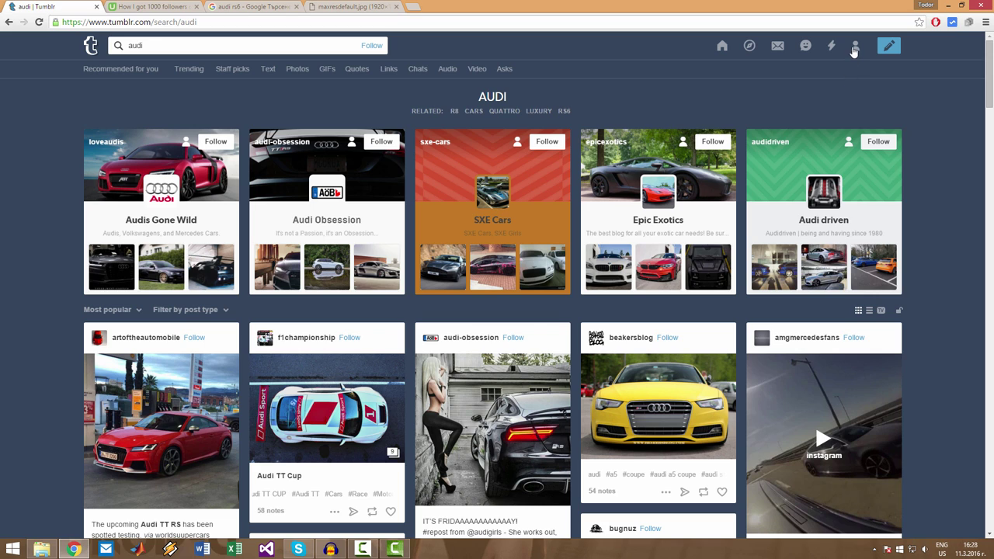
left_click(855, 45)
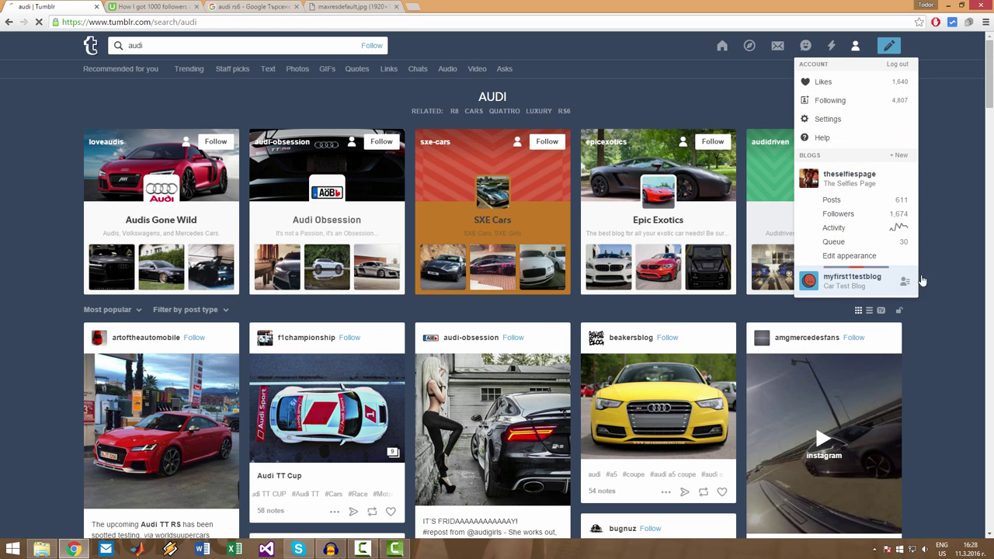
left_click(851, 280)
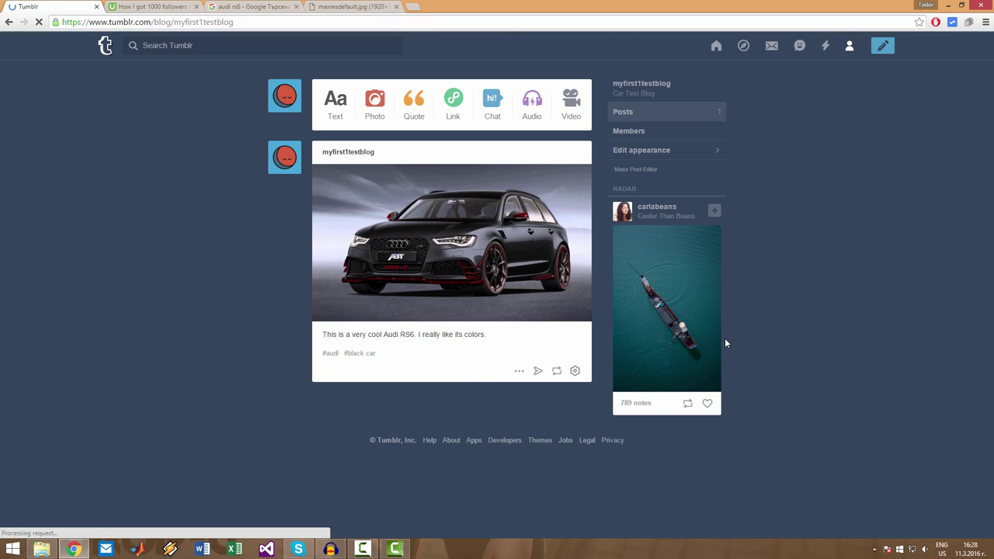
left_click(575, 373)
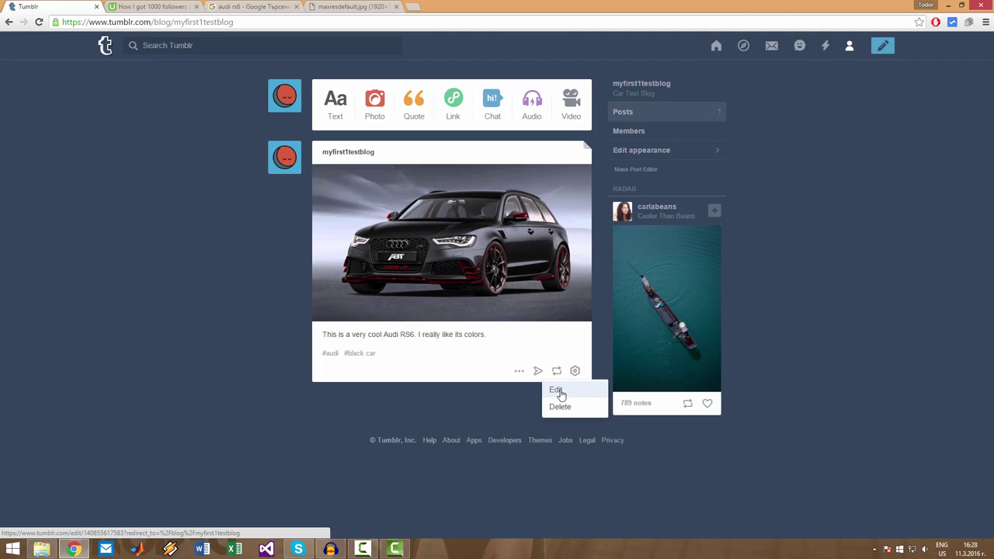
Step: Edit the Audi RS6 post, clear its old tags, and add tags audi and audi rs6
left_click(552, 389)
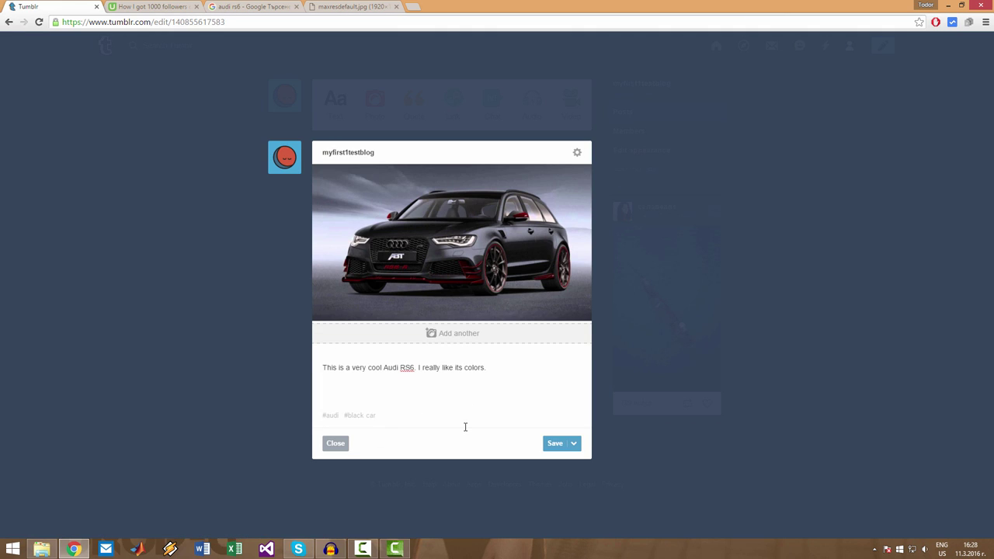
key("BackSpace")
key("BackSpace")
type("audi")
key("Return")
type("audi rs")
type("6")
key("Return")
Step: Add the tags audi a6, audi sport and big wheels
type("audi a")
type("6")
key("Return")
type("aud")
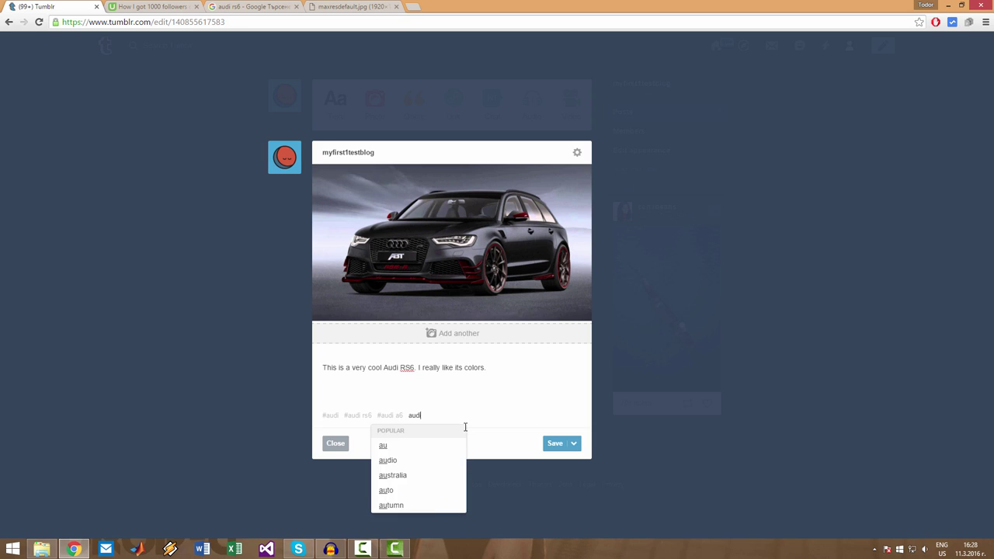
type("i sp")
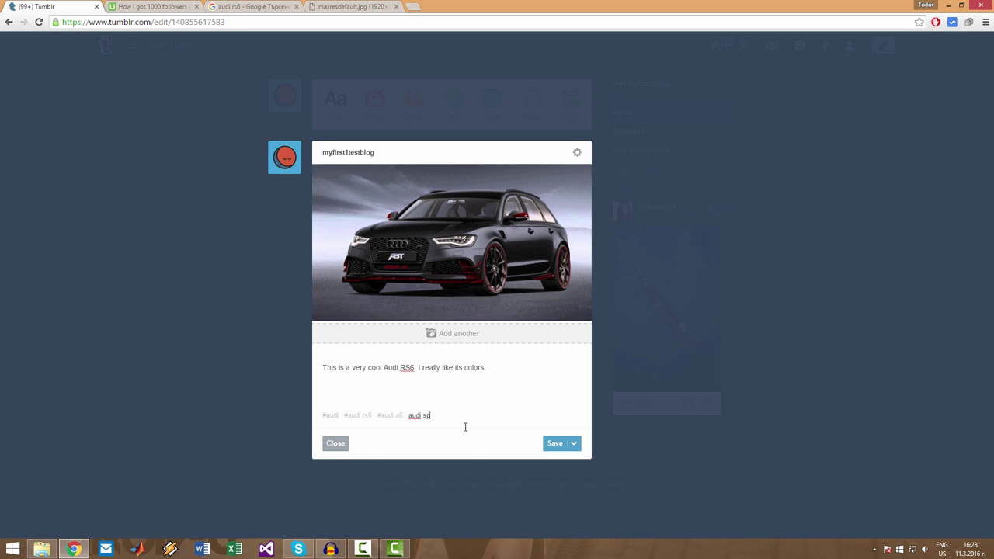
type("ort")
key("Return")
type("big wheel")
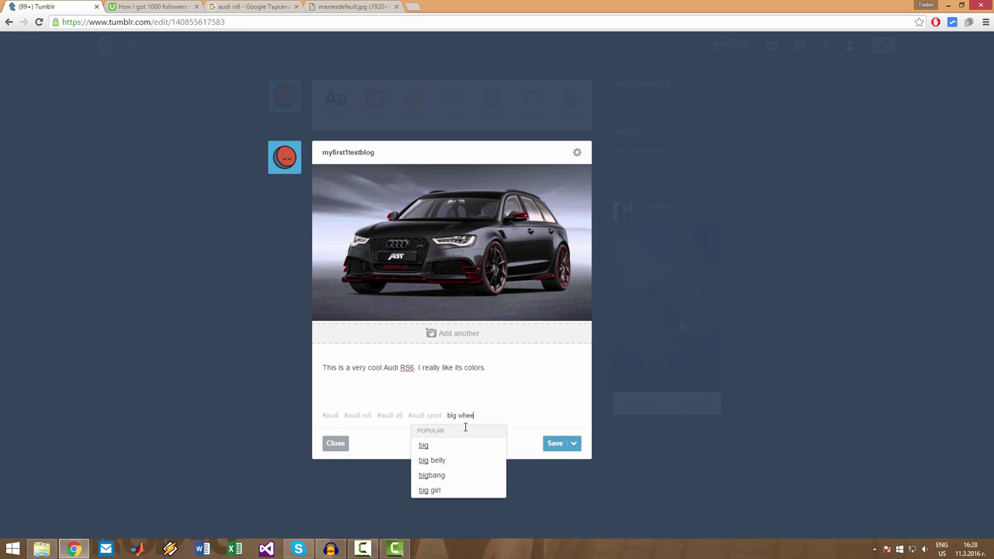
type("s")
key("Return")
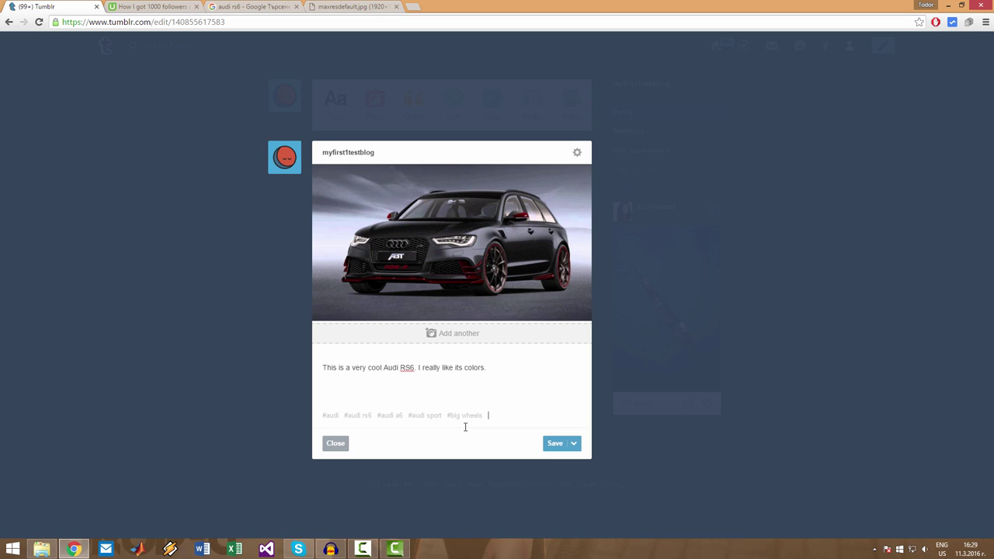
Step: Add the tags f4f, follow me and follow for follow
type("f4f")
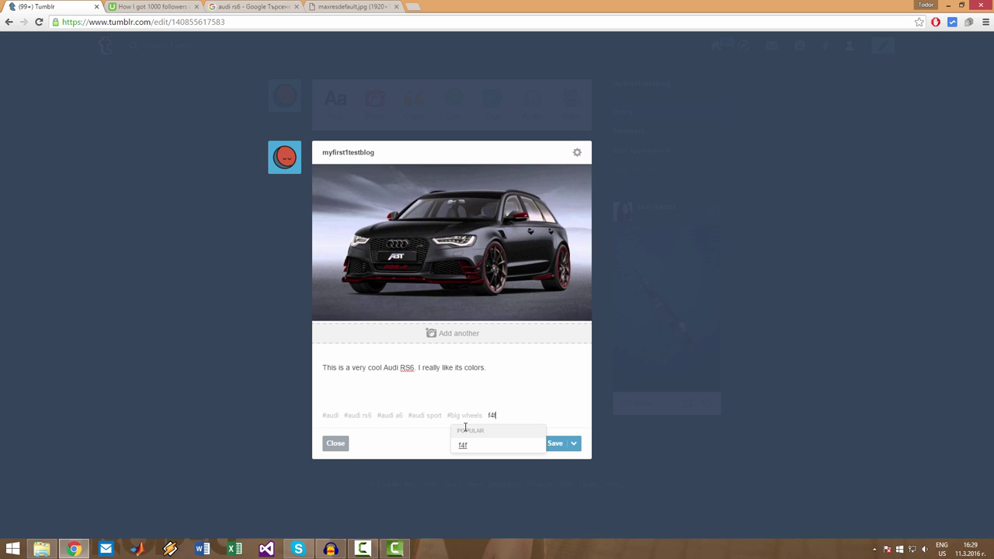
key("Return")
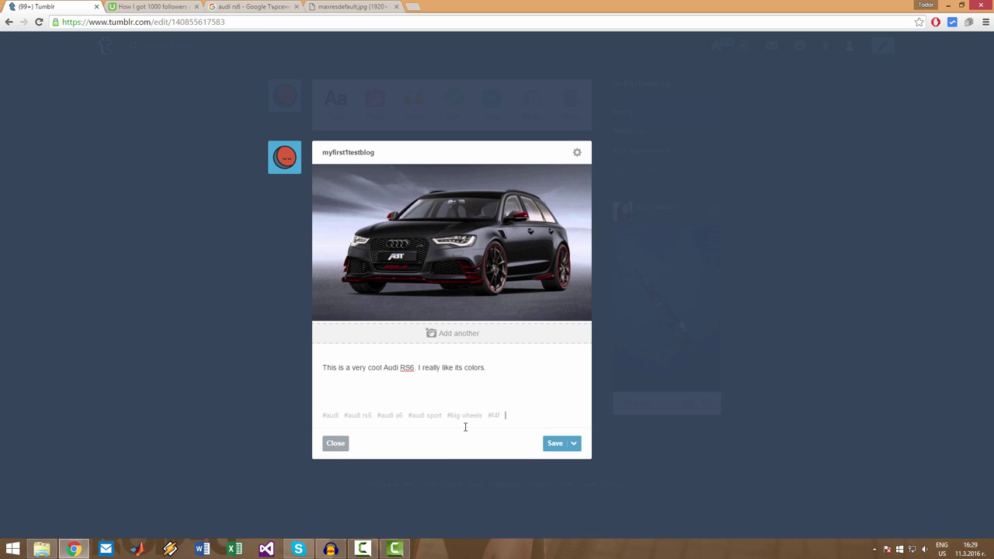
type("follow me")
key("Return")
type("fol")
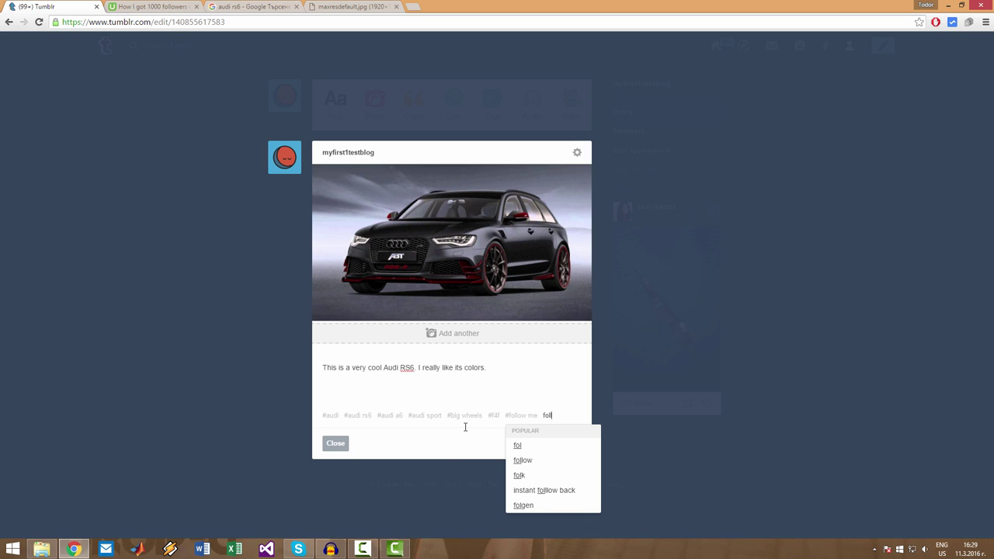
type("low for follow")
key("Return")
Step: Add follow for follow back, instant follow and instant follow back tags, then save the post
type("f")
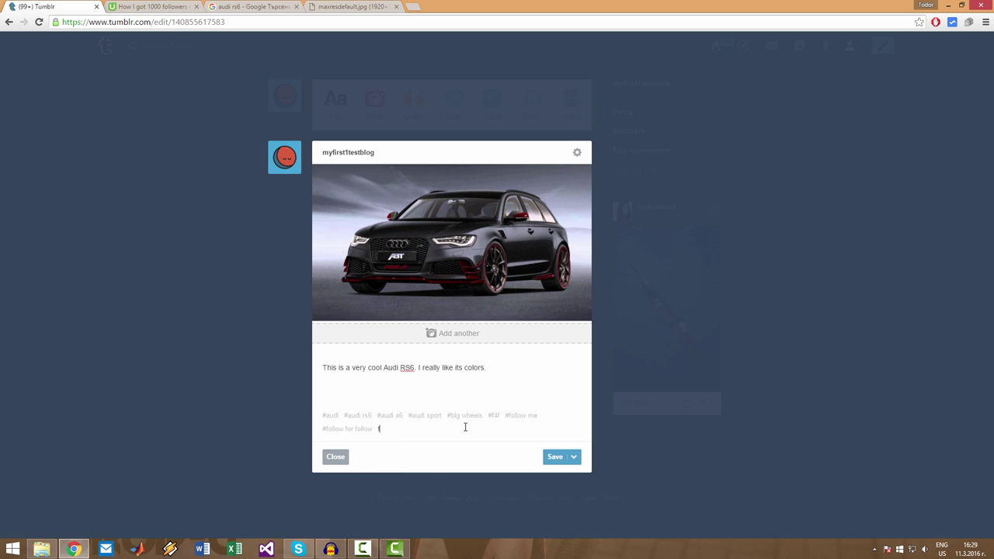
type("ollow for follo")
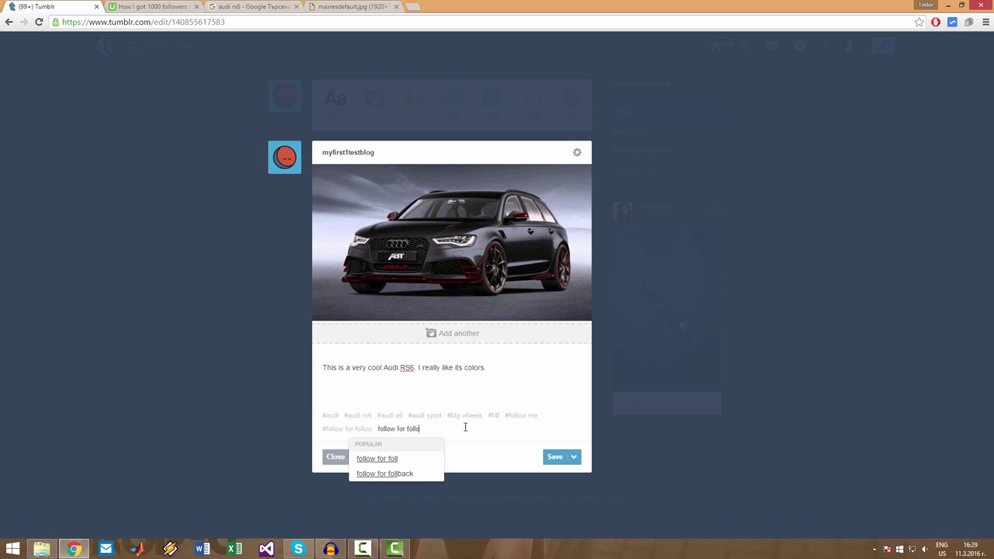
type("w back")
key("Return")
type("instant fol")
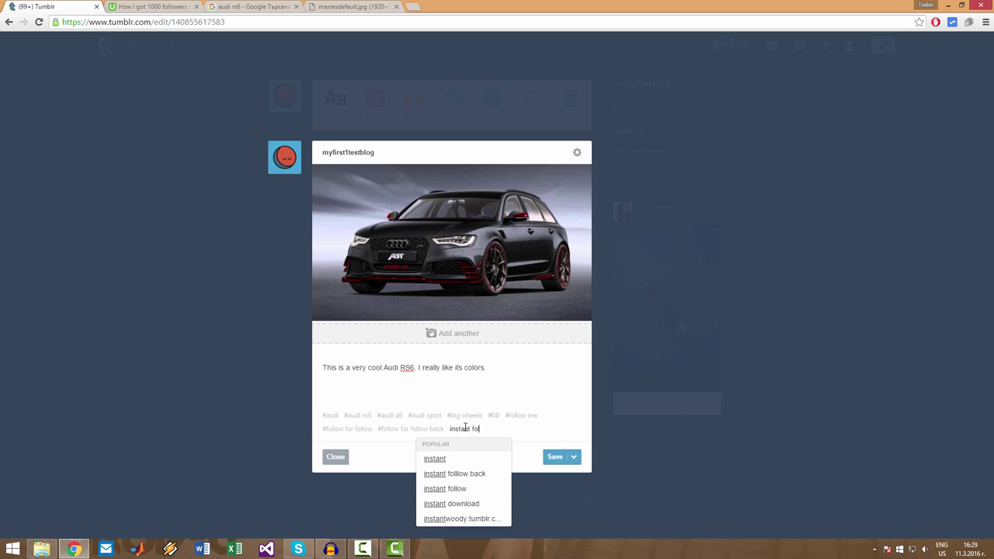
type("low")
key("Return")
type("instant follow")
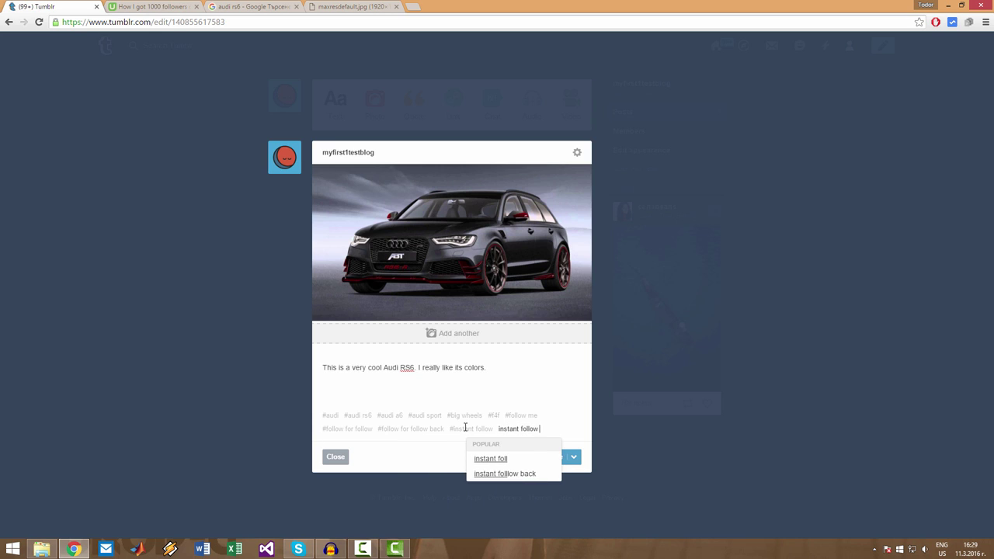
type(" back")
key("Return")
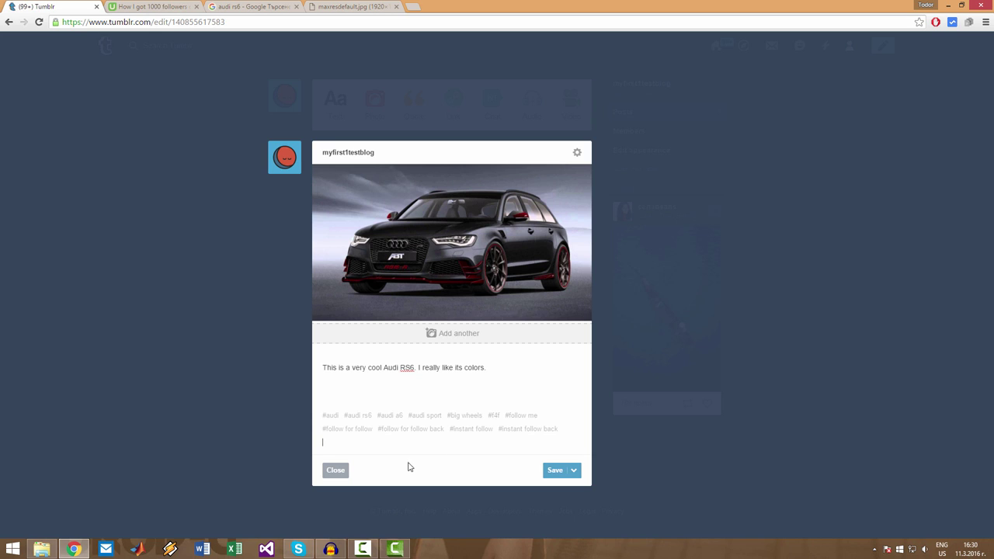
left_click(550, 472)
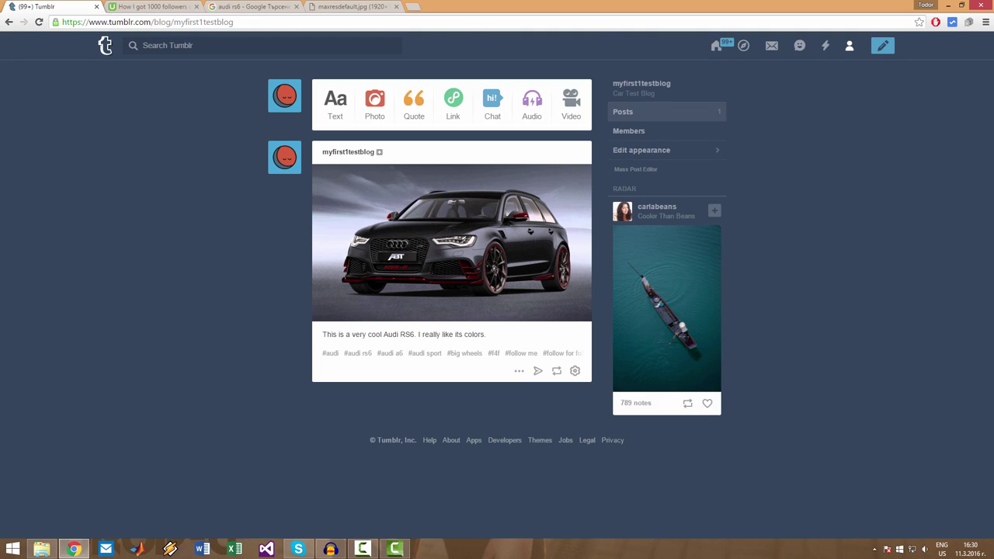